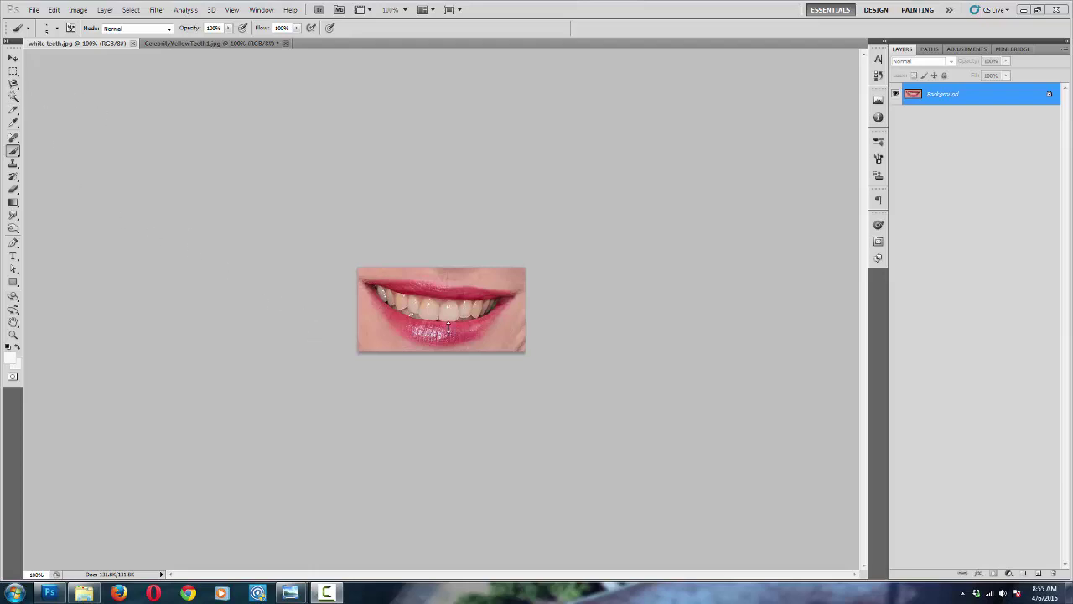
# Step: Convert the smile photo's locked Background into an editable layer named Layer 0
pyautogui.click(1009, 99)
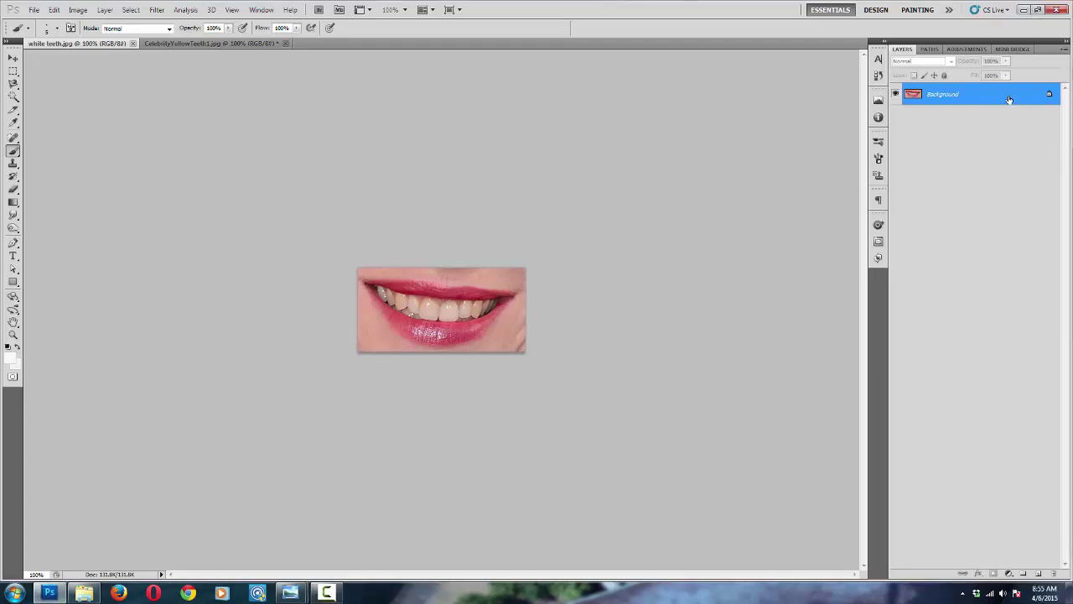
pyautogui.doubleClick(1009, 99)
pyautogui.click(630, 191)
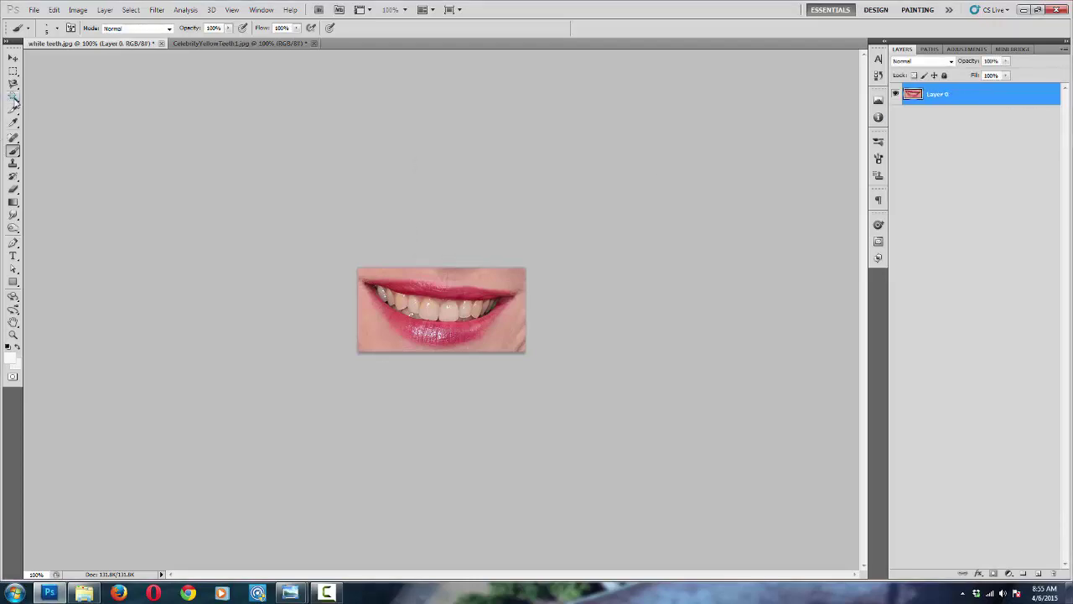
# Step: Zoom to 200% and select the yellow front teeth with the Magic Wand
pyautogui.click(13, 97)
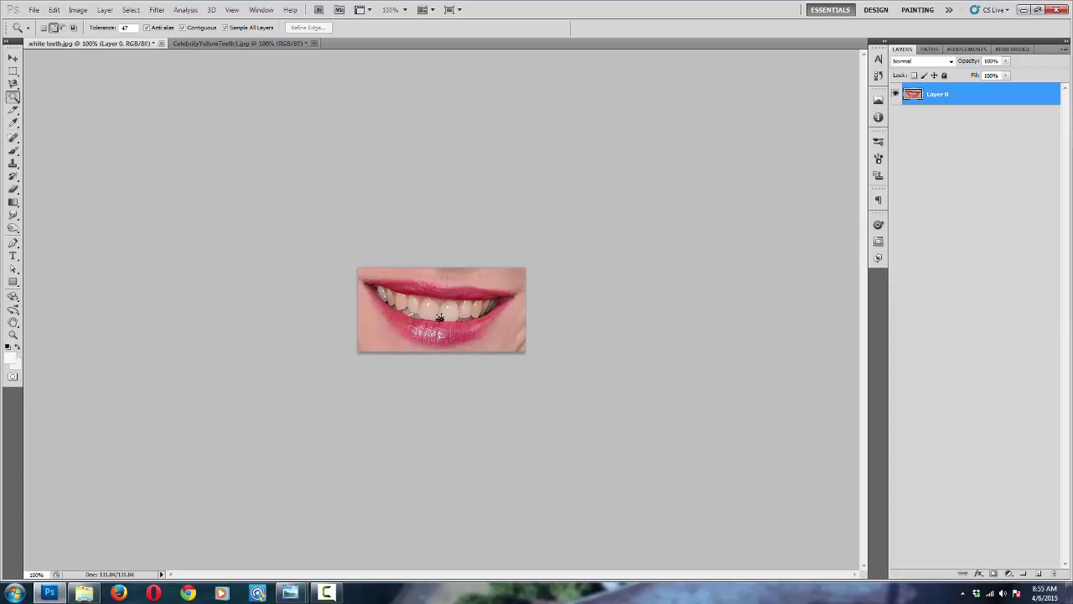
pyautogui.hotkey('ctrl', '+')
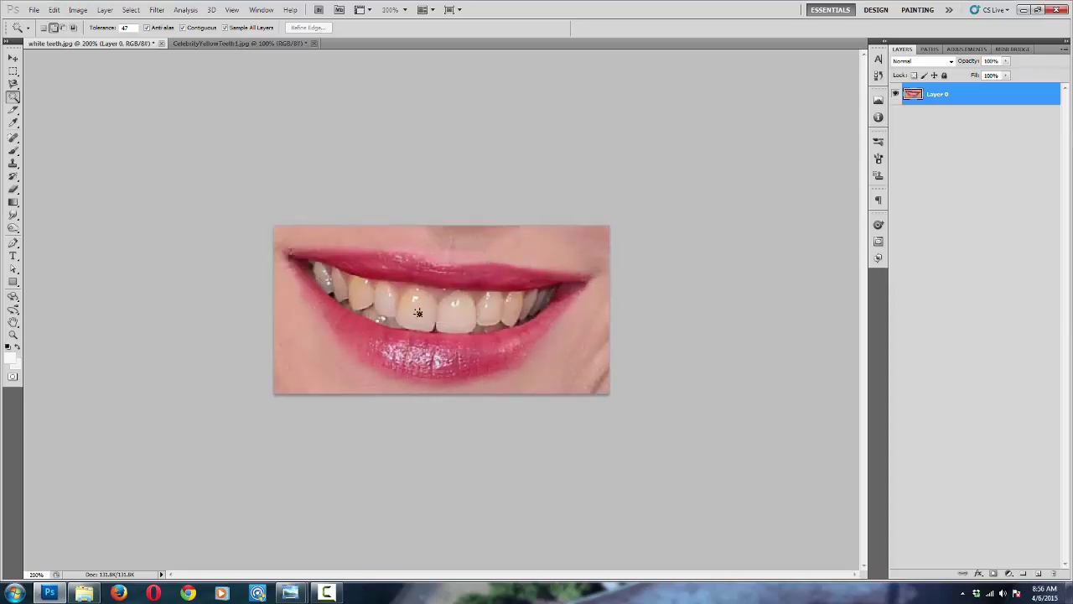
pyautogui.click(418, 312)
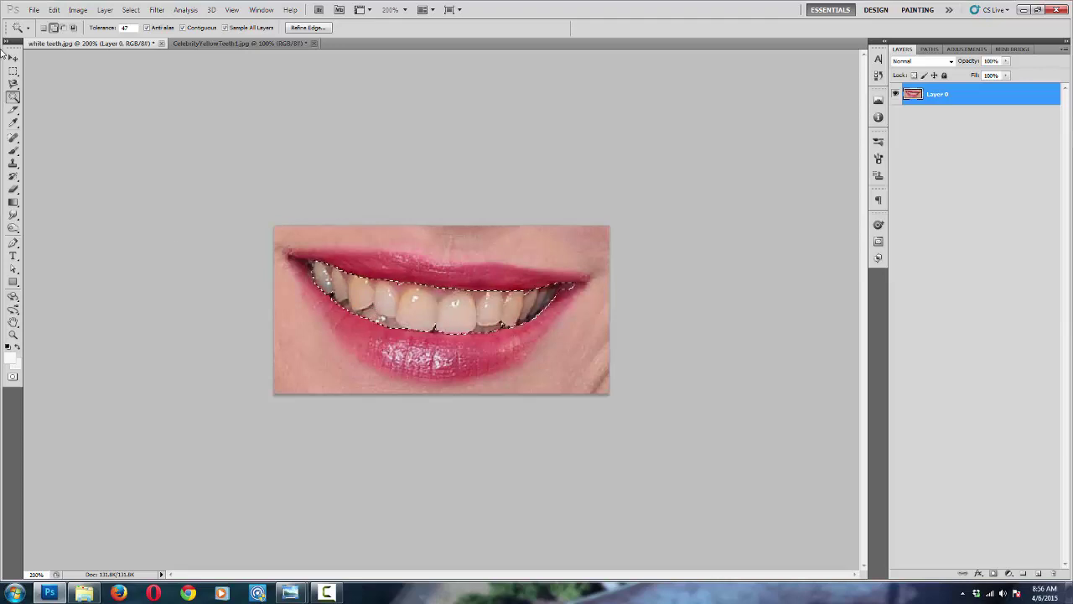
# Step: Subtract the area near the right lip corner from the selection using Quick Selection
pyautogui.rightClick(14, 97)
pyautogui.click(67, 96)
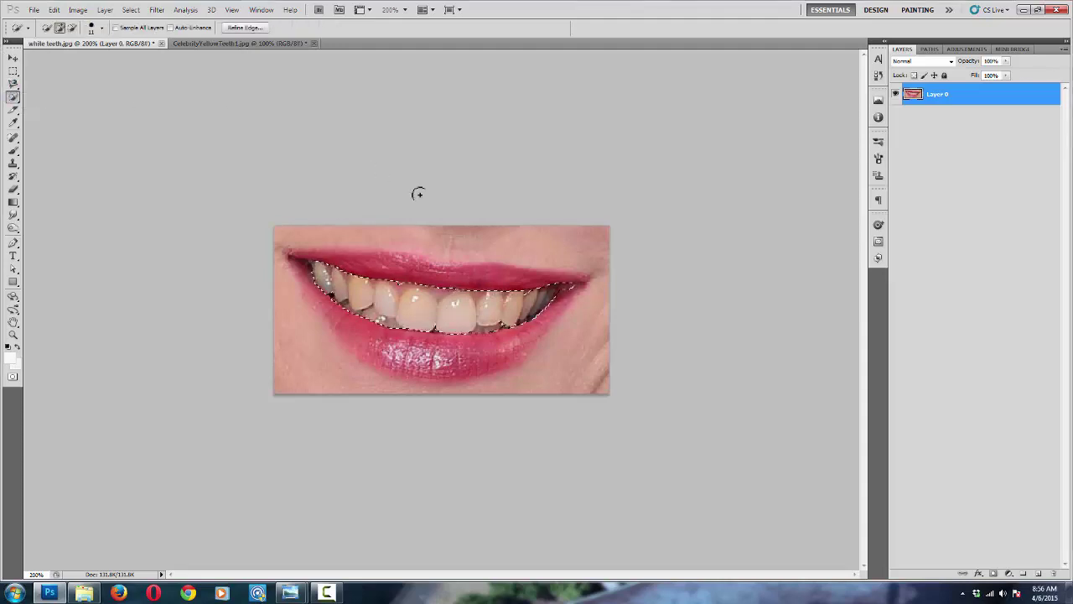
pyautogui.moveTo(582, 265); pyautogui.dragTo(568, 285)
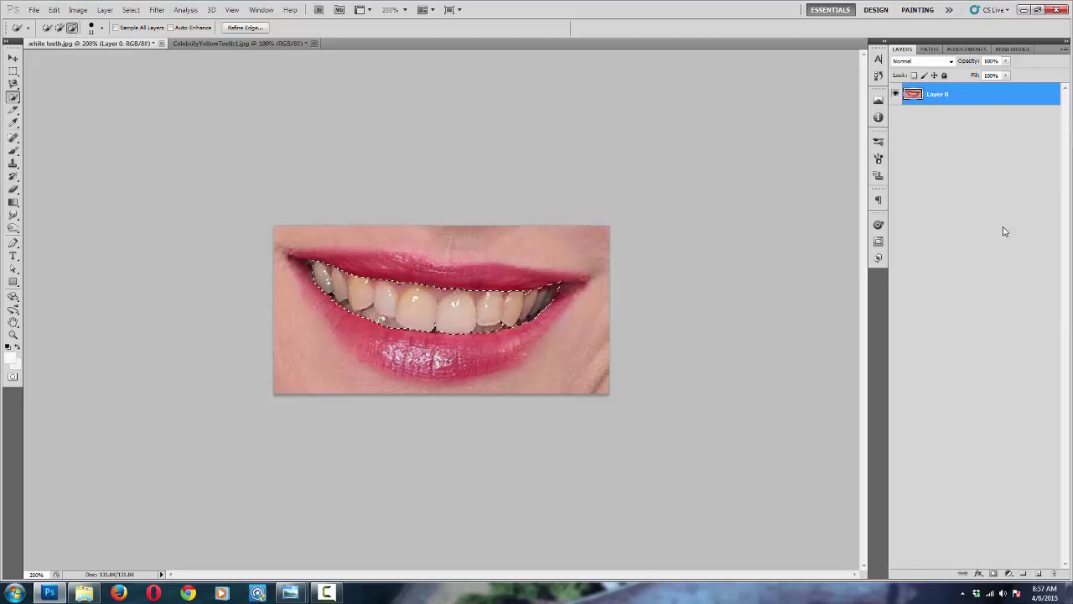
# Step: Add a Hue/Saturation adjustment layer with saturation about -38 and lightness about +16
pyautogui.click(1008, 574)
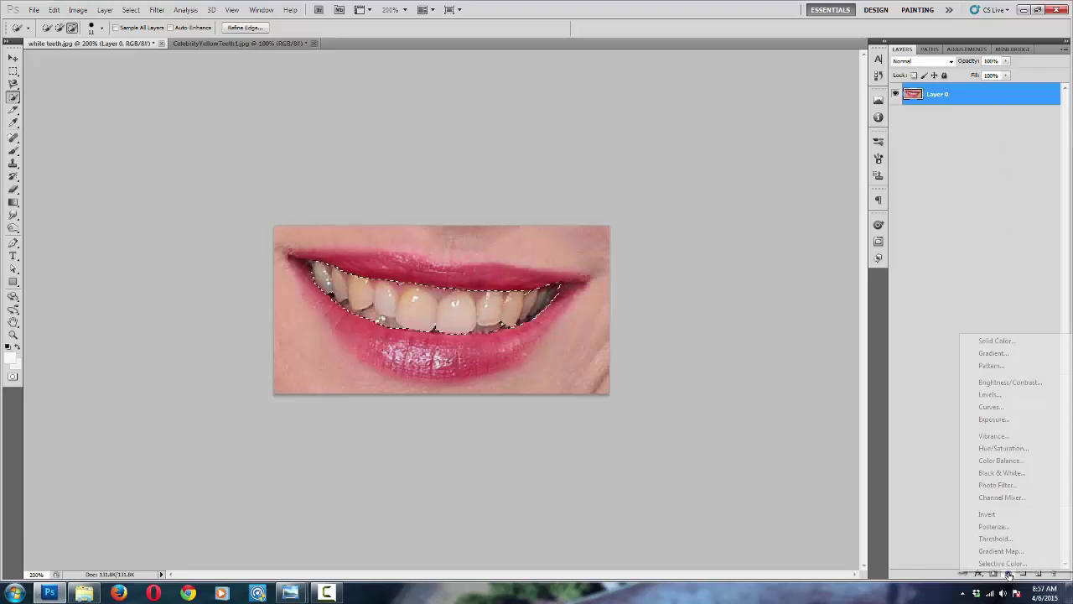
pyautogui.click(998, 448)
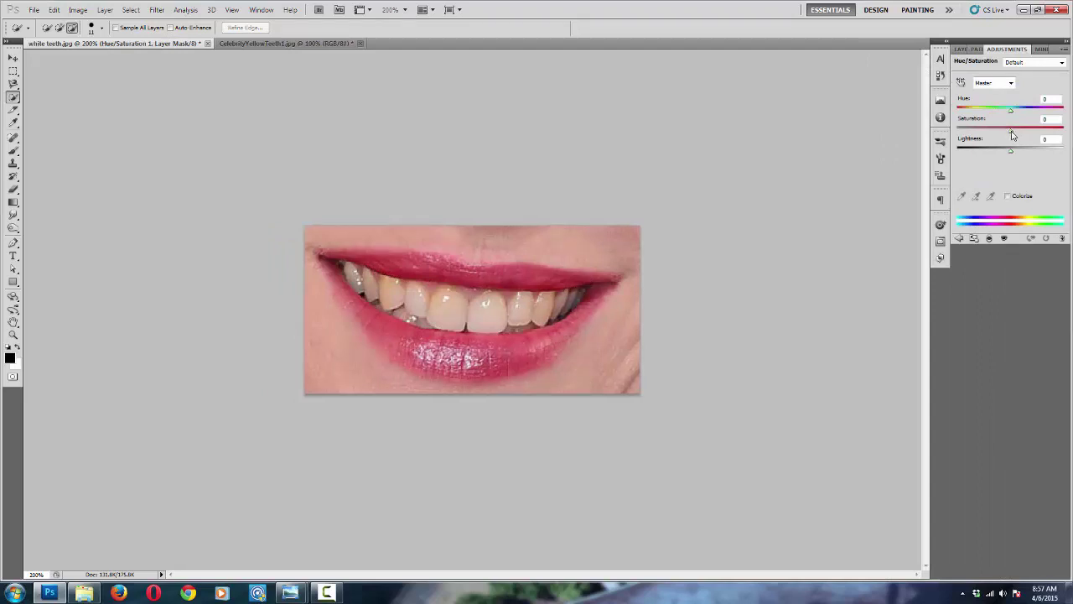
pyautogui.moveTo(1010, 132)
pyautogui.mouseDown()
pyautogui.moveTo(993, 131)
pyautogui.moveTo(1023, 152)
pyautogui.mouseUp()
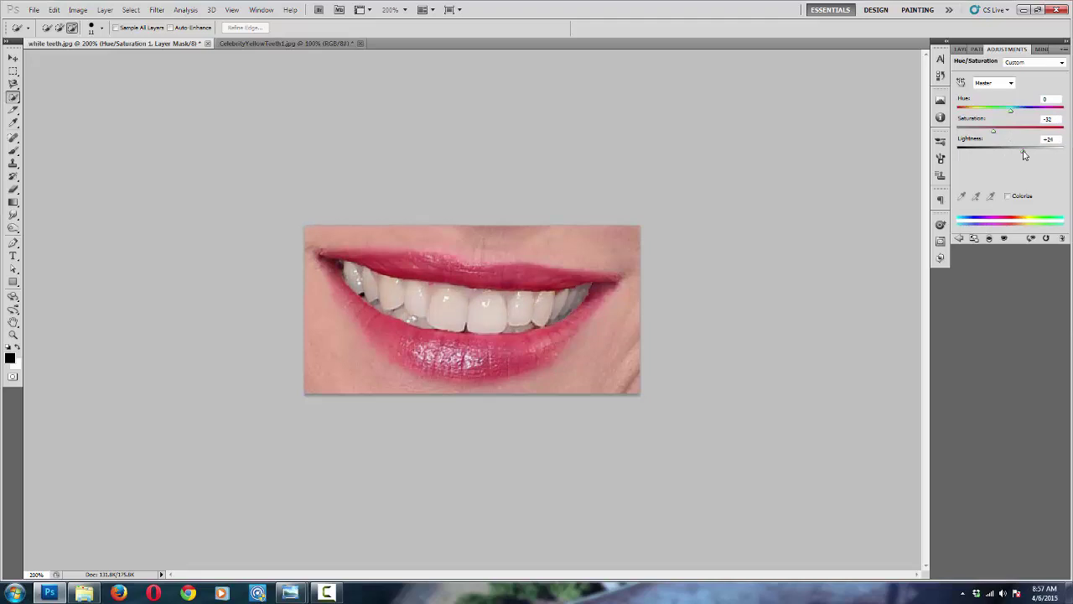
pyautogui.moveTo(1022, 153); pyautogui.dragTo(1019, 153)
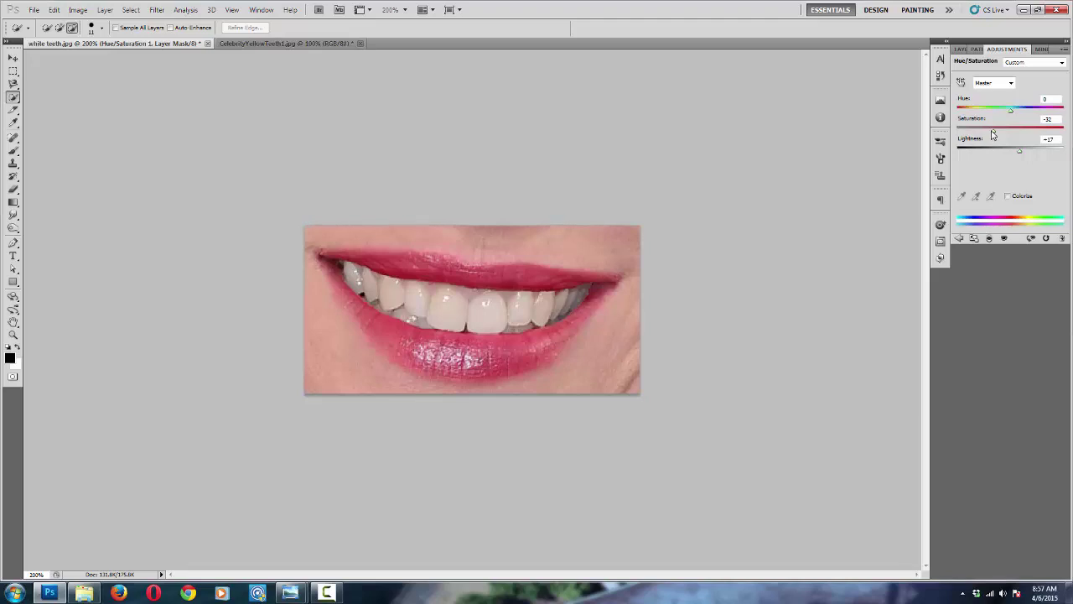
pyautogui.moveTo(993, 134); pyautogui.dragTo(981, 139)
pyautogui.moveTo(1022, 152); pyautogui.dragTo(1014, 155)
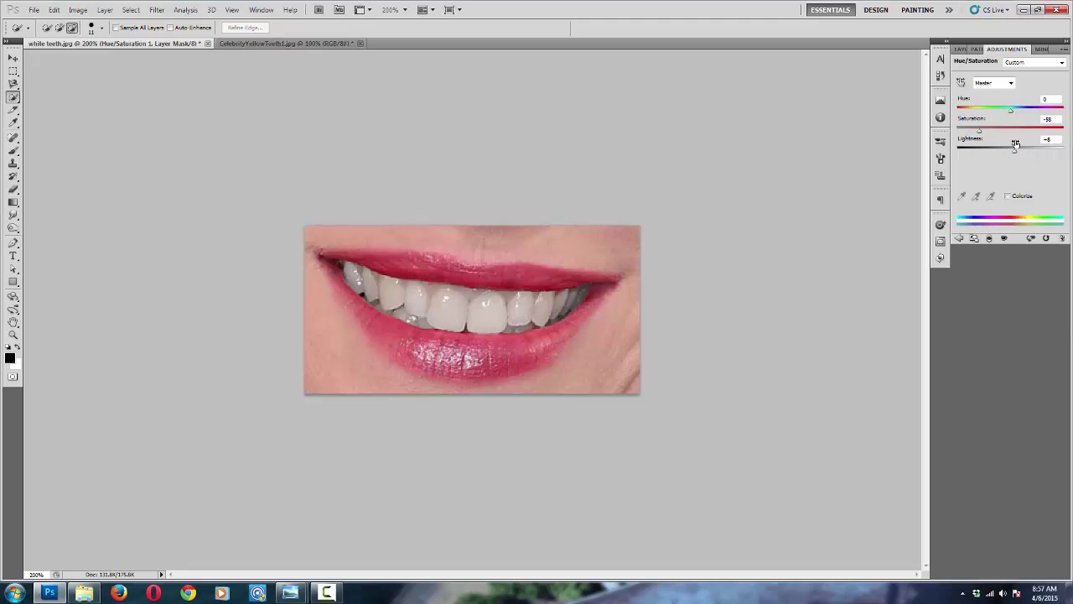
# Step: Show the Layers panel and set the Brush to a soft 5 px tip at 0% hardness
pyautogui.click(958, 52)
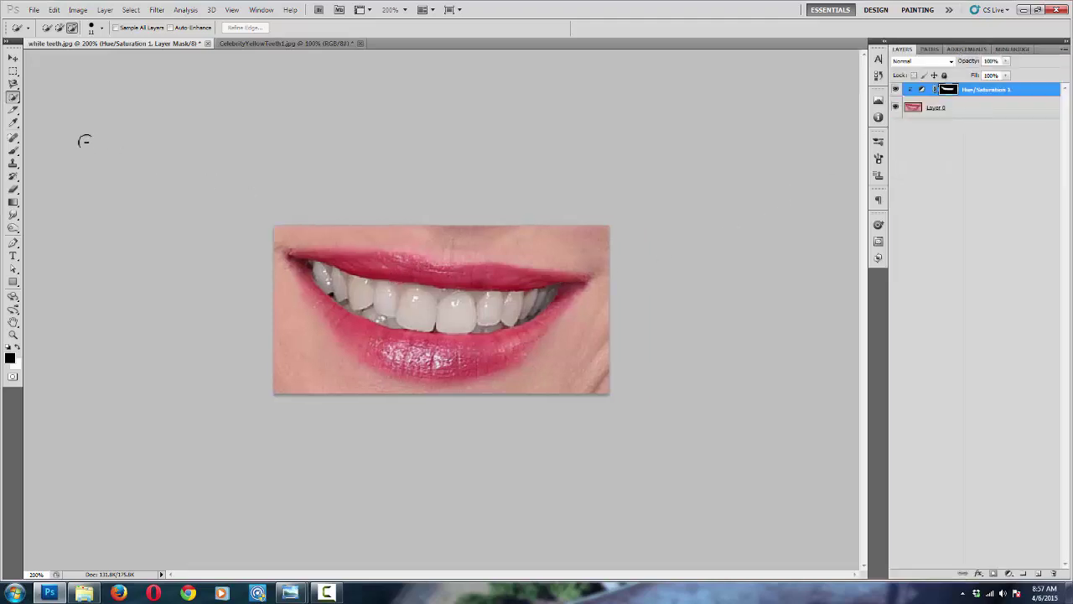
pyautogui.click(13, 151)
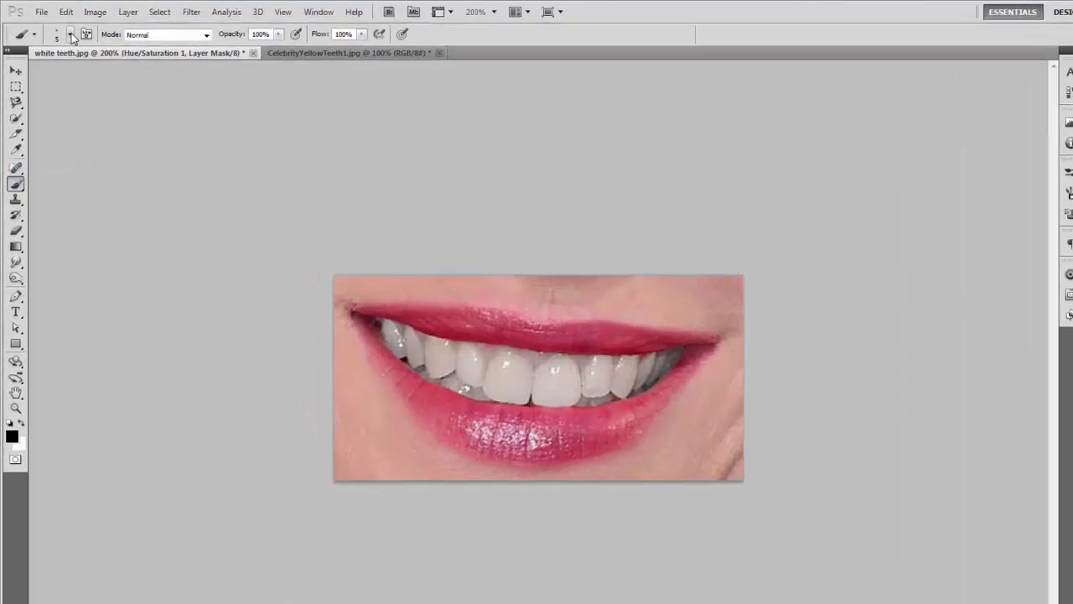
pyautogui.click(56, 28)
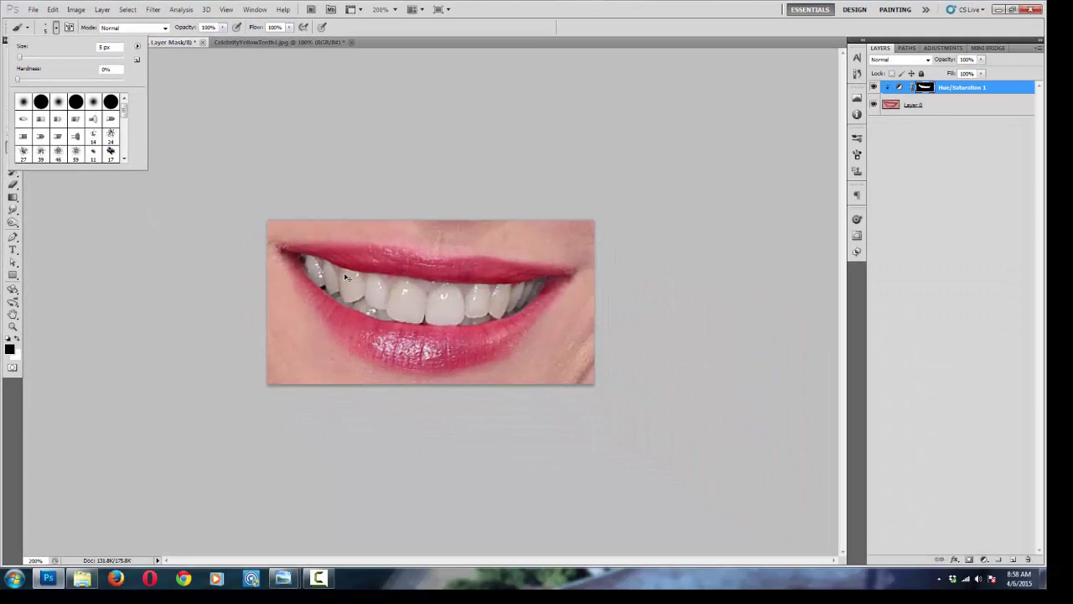
pyautogui.press('Return')
# Step: Zoom the smile in from 200% to 400% to inspect the teeth edges
pyautogui.hotkey('ctrl', '+')
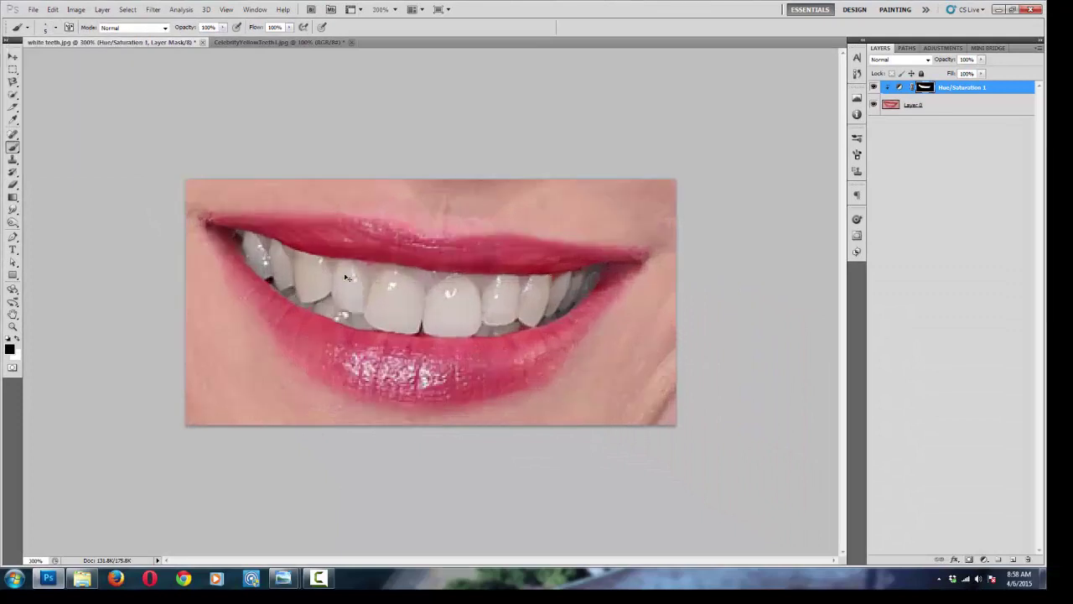
pyautogui.hotkey('ctrl', '+')
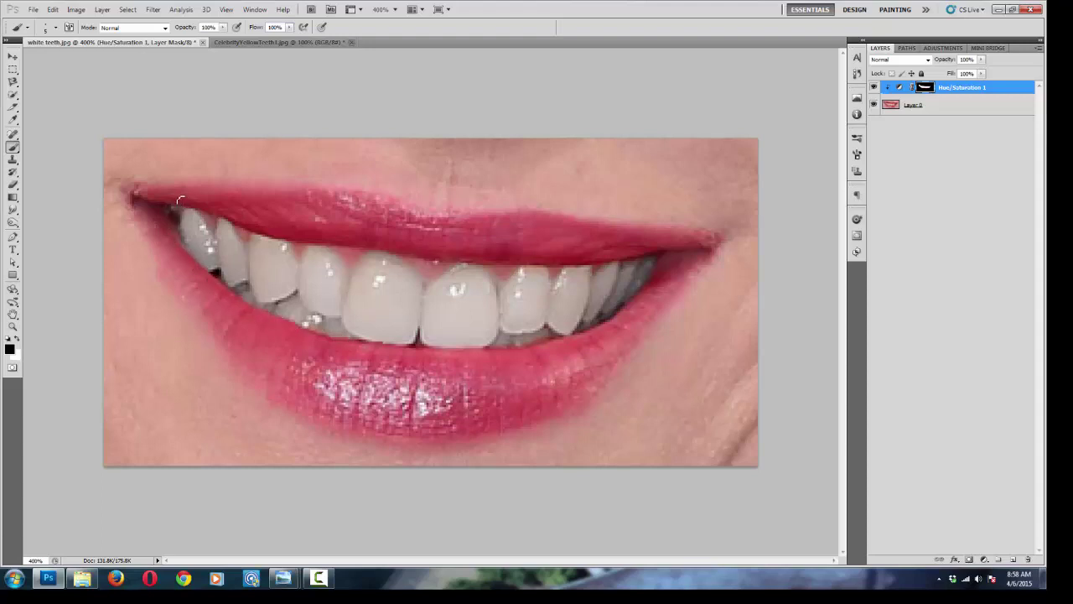
# Step: Make the Eraser the active tool, after briefly returning to the Brush
pyautogui.click(13, 184)
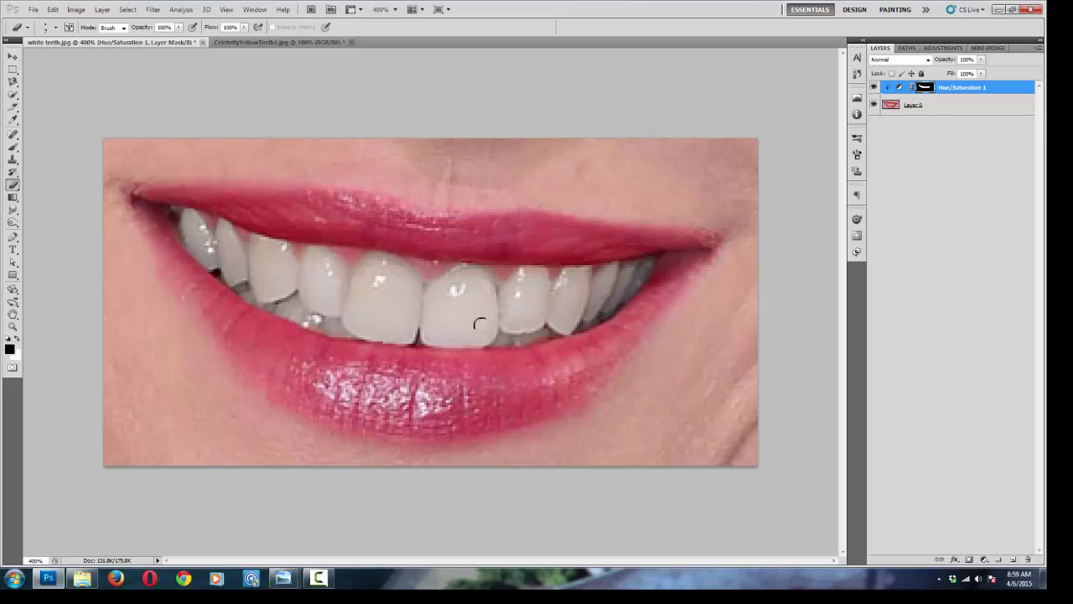
pyautogui.click(13, 147)
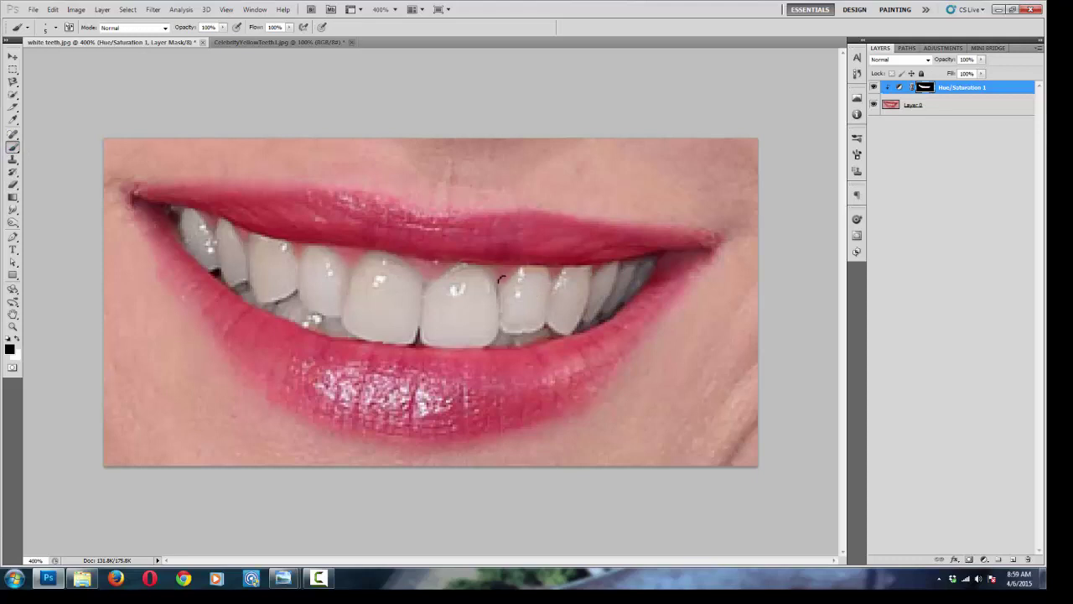
pyautogui.click(13, 185)
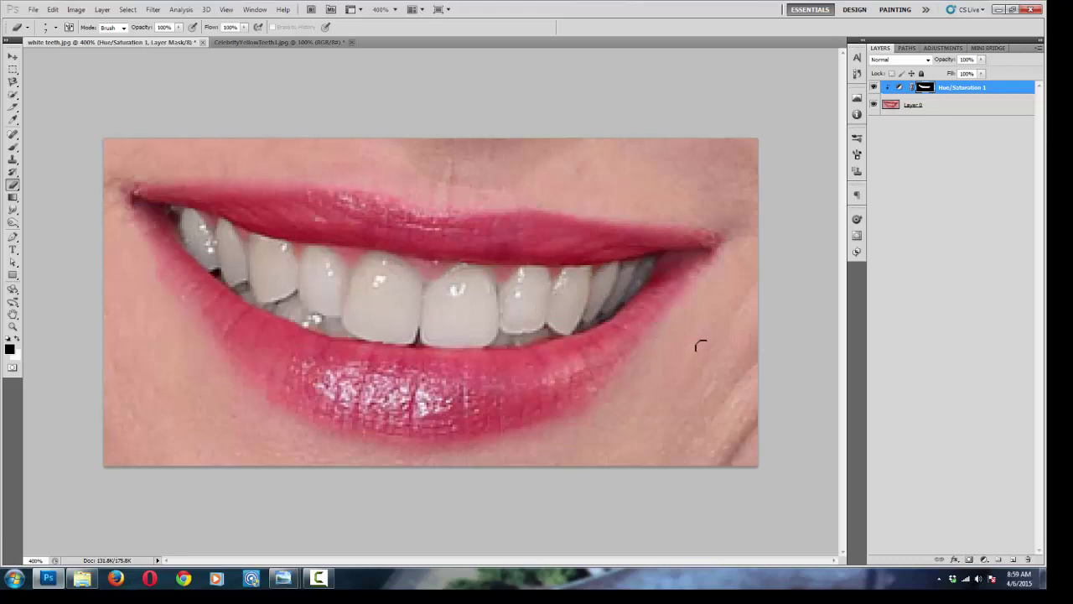
# Step: Zoom back to 200% and toggle Hue/Saturation 1 visibility to compare before and after
pyautogui.hotkey('ctrl', '-')
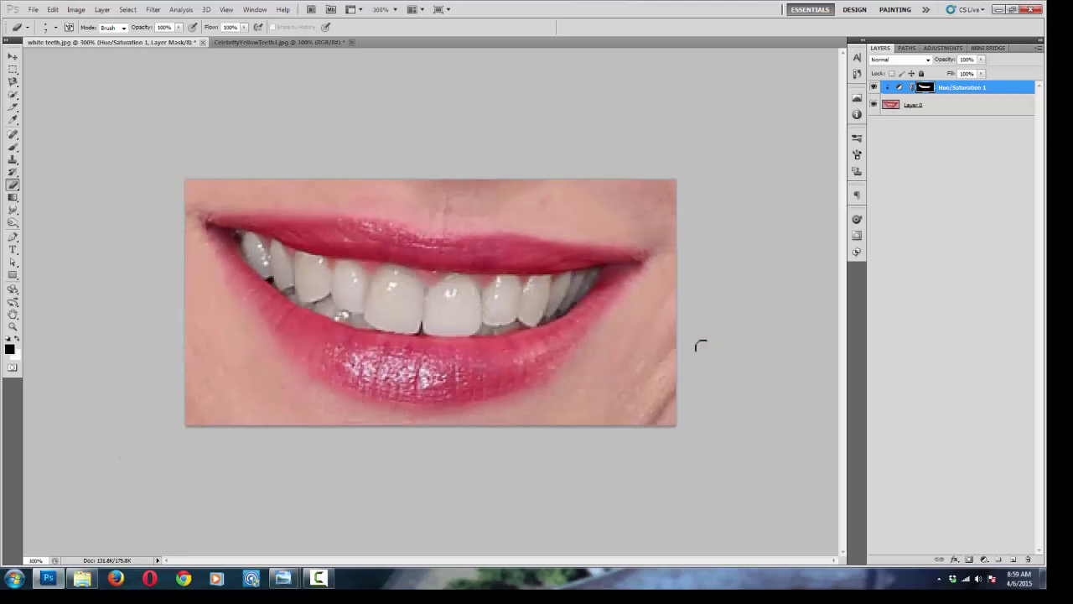
pyautogui.hotkey('ctrl', '-')
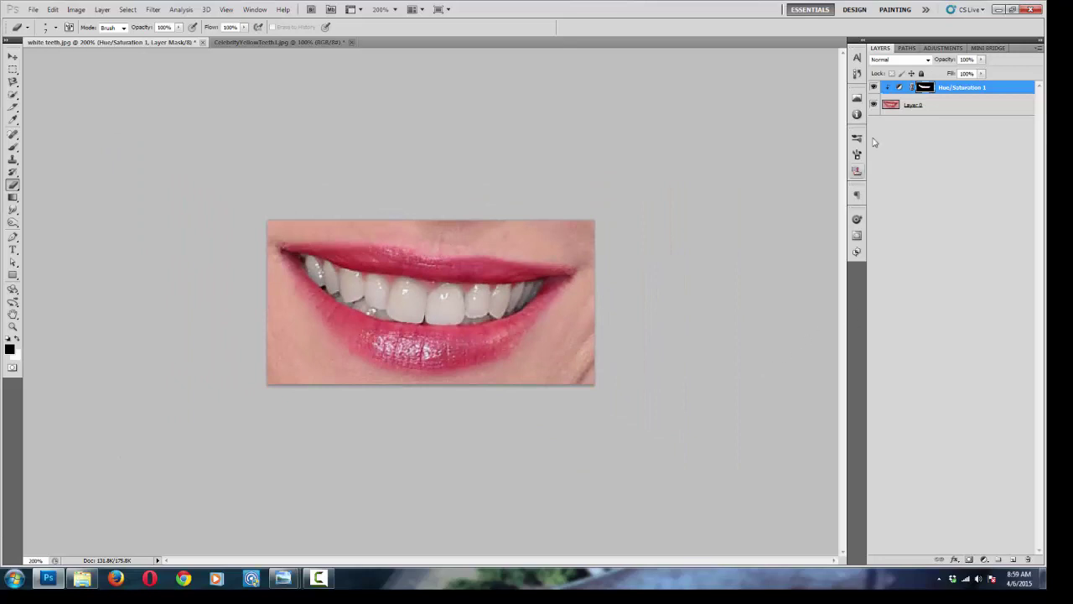
pyautogui.click(874, 87)
pyautogui.click(874, 88)
pyautogui.click(874, 88)
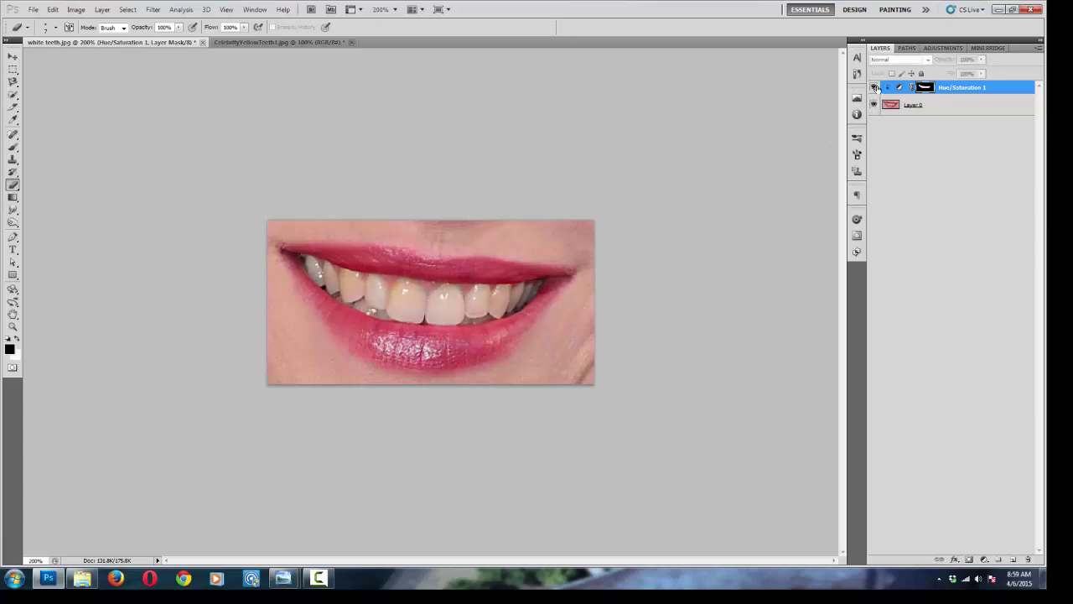